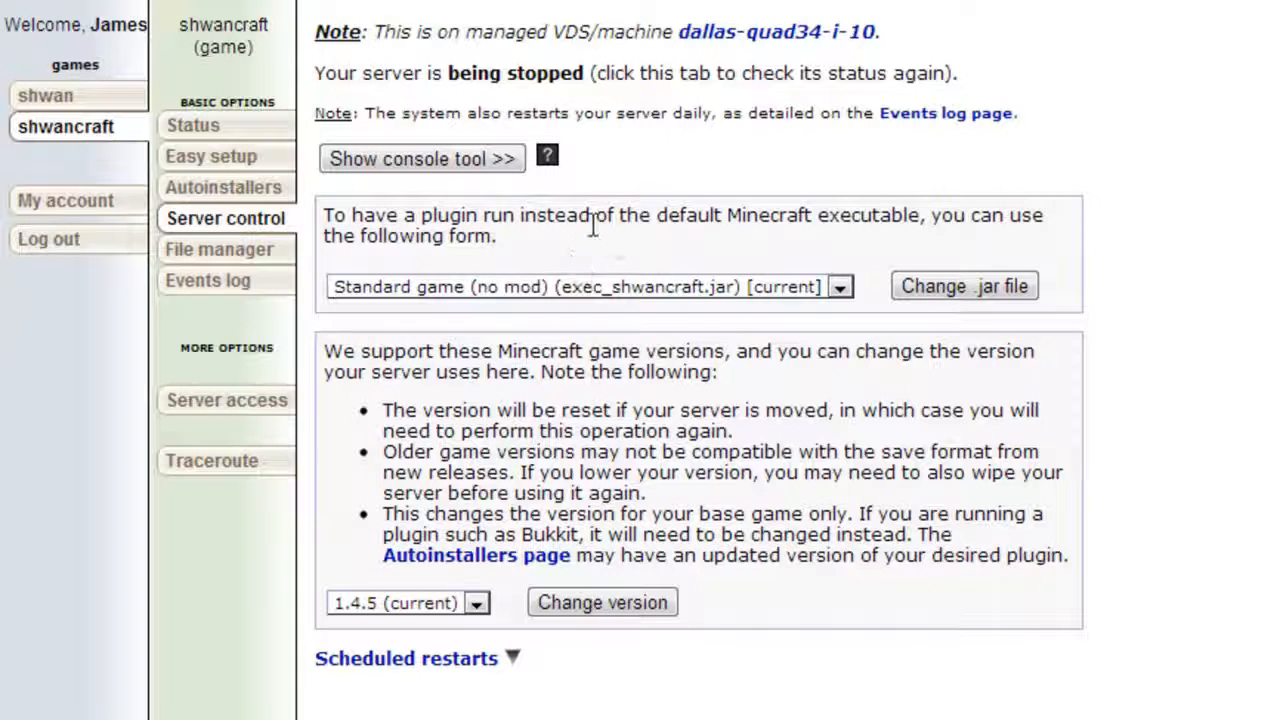
Change the server's Minecraft game version to 1.4.6.
drag(594, 220, 743, 228)
click(743, 228)
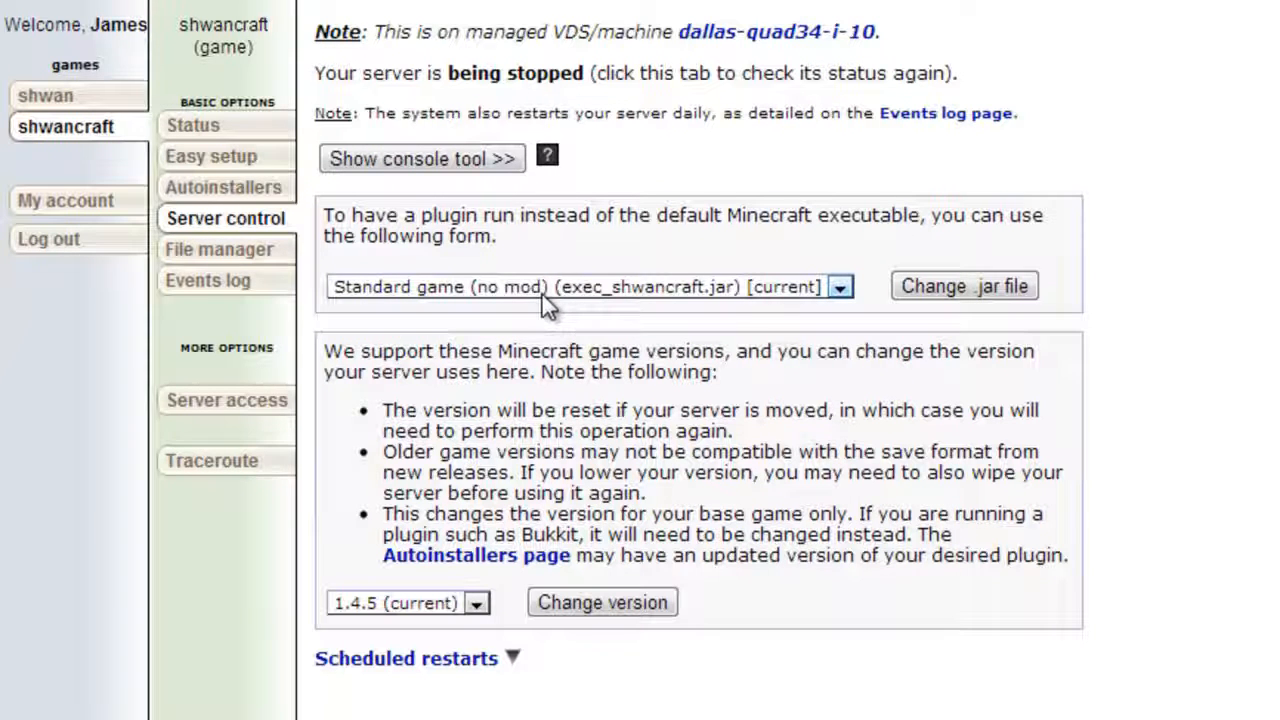
click(422, 608)
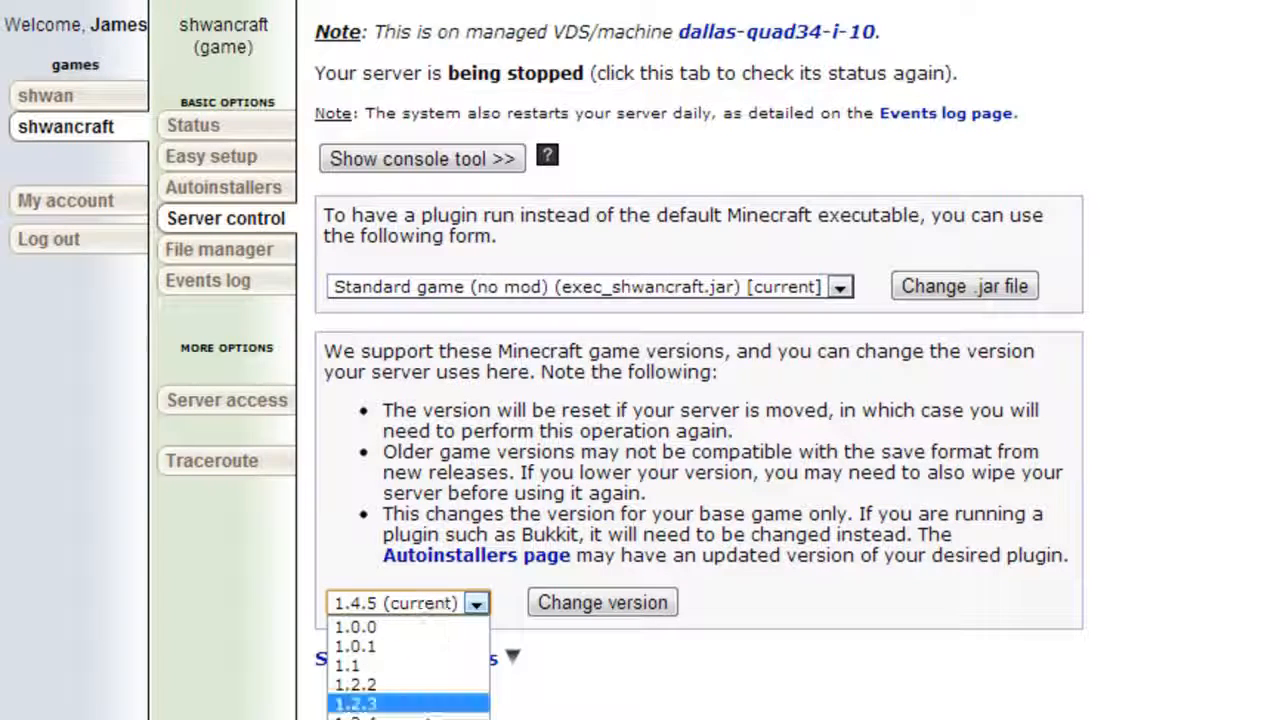
click(420, 719)
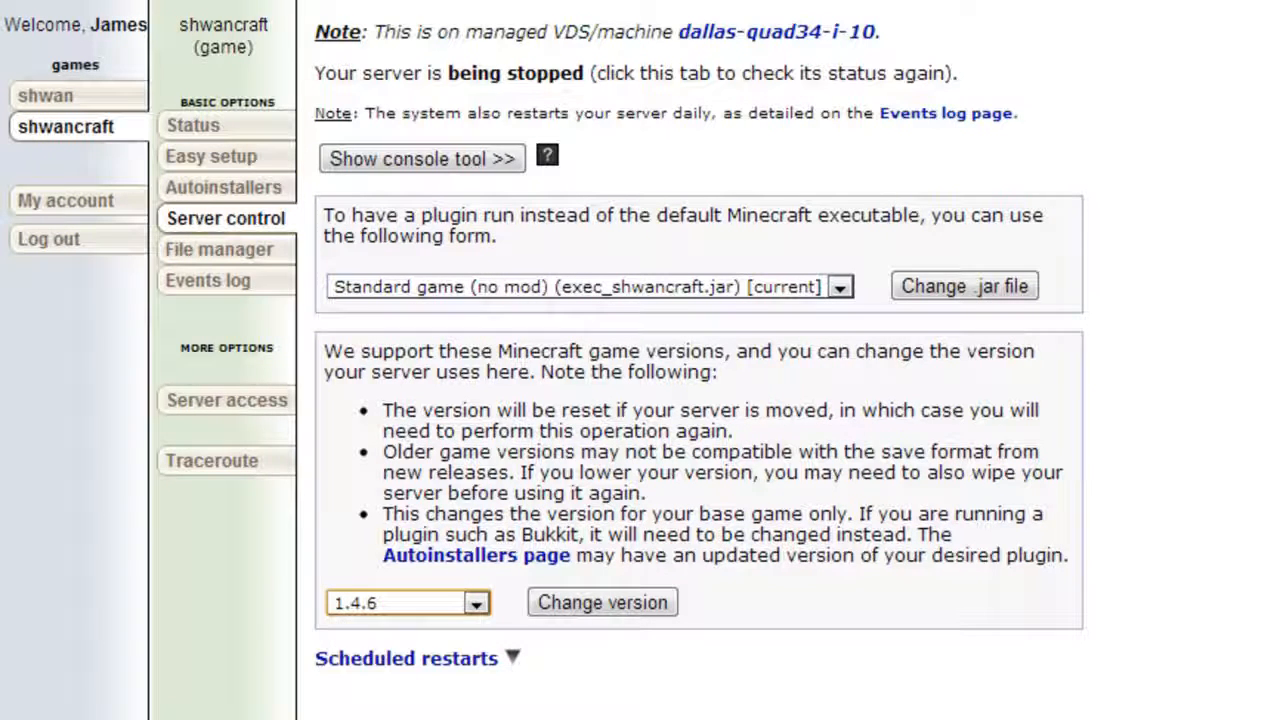
click(623, 613)
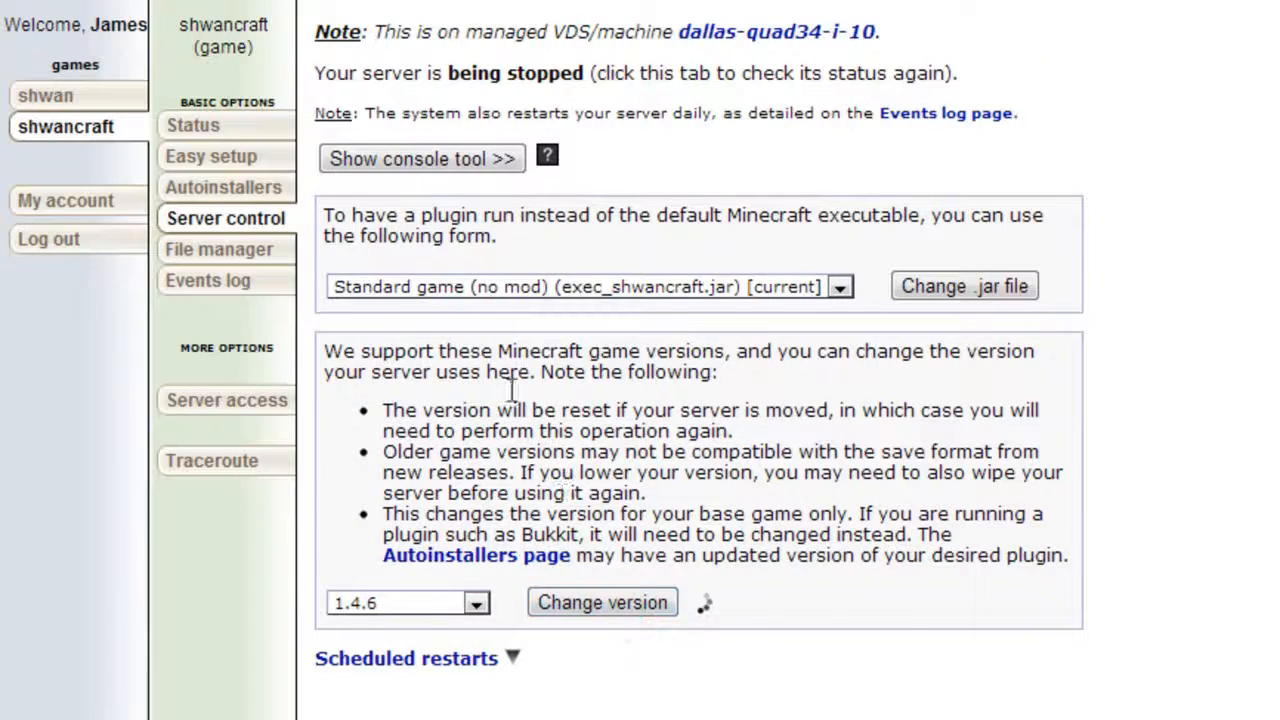
Restart the shwancraft game server and refresh the control page to recheck its status.
click(470, 157)
click(480, 199)
click(580, 157)
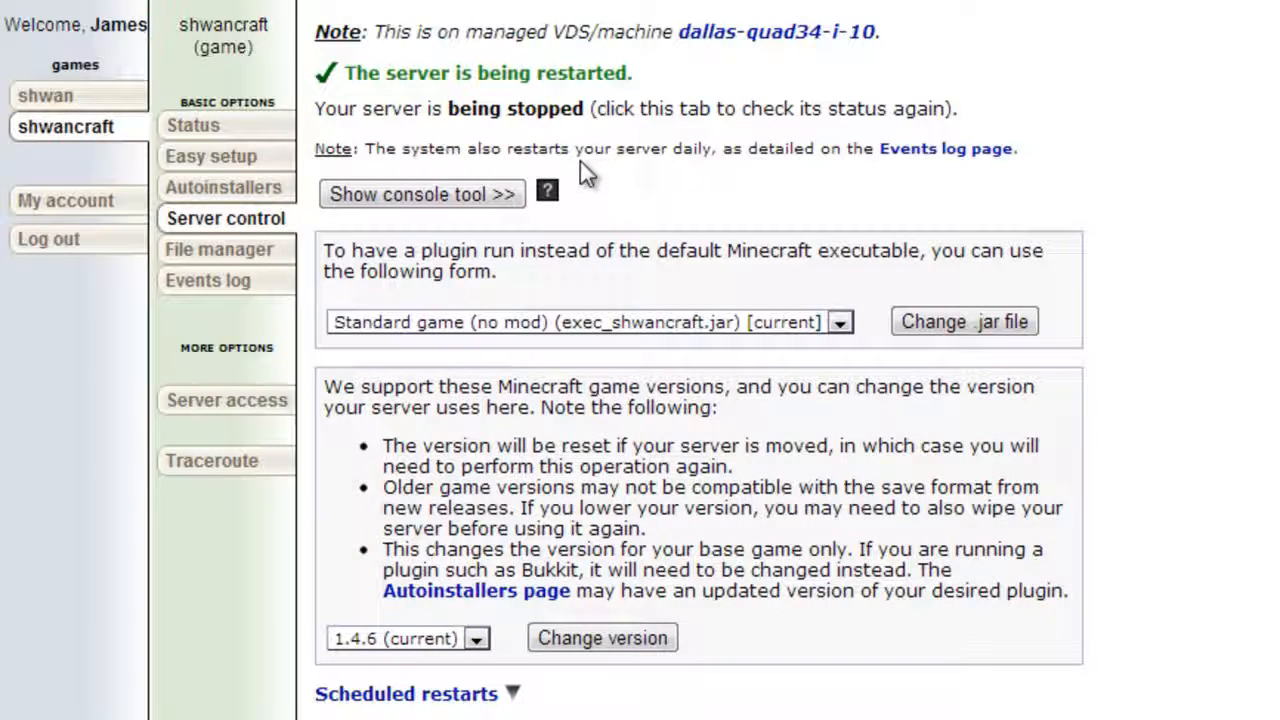
click(478, 641)
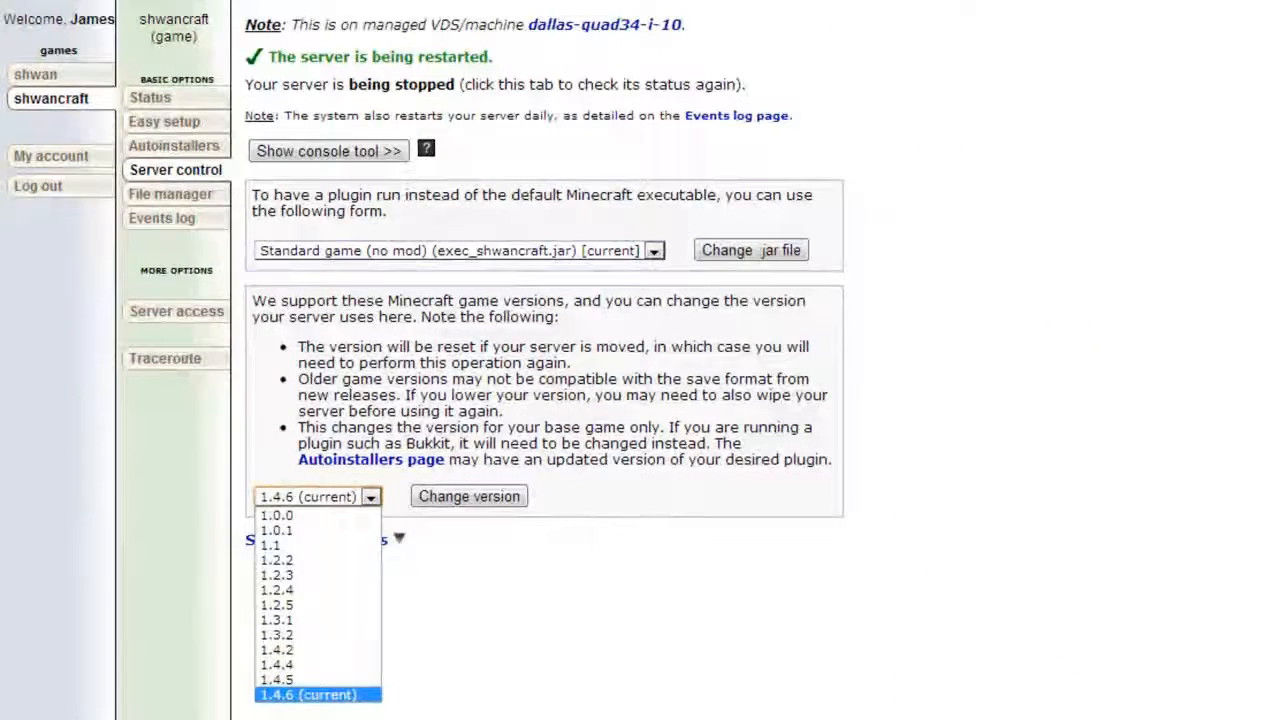
click(668, 618)
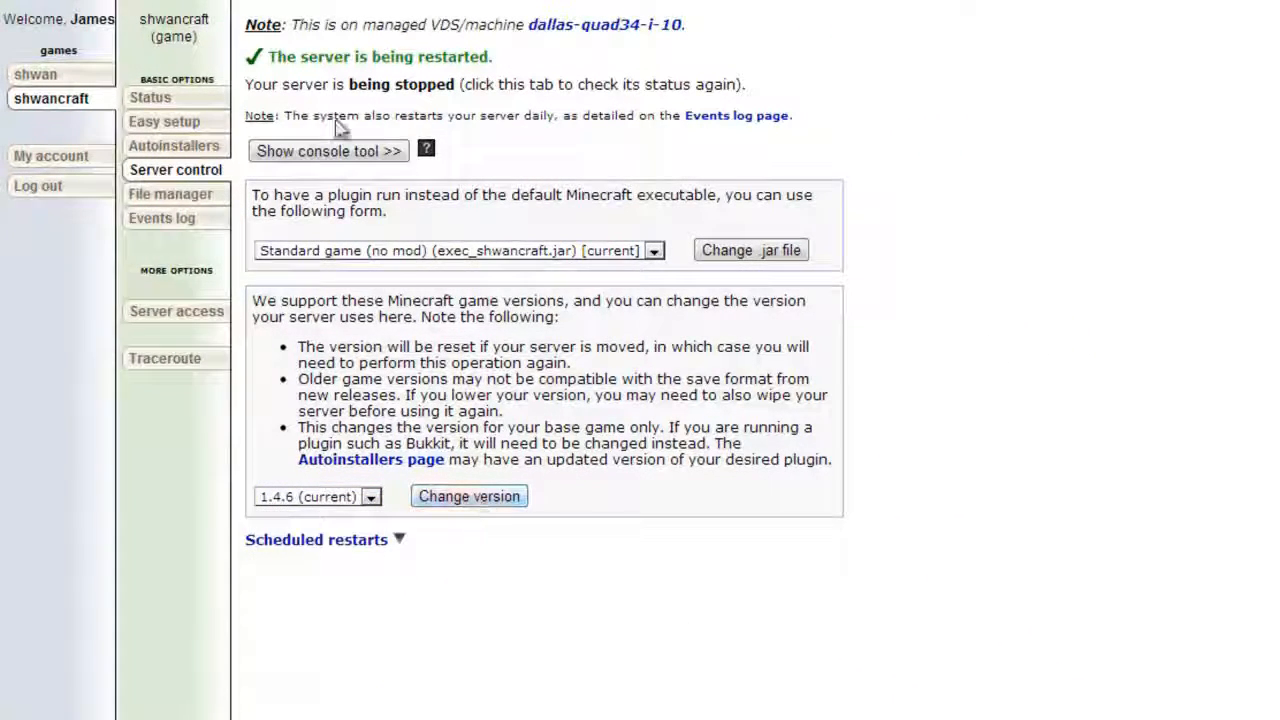
click(201, 175)
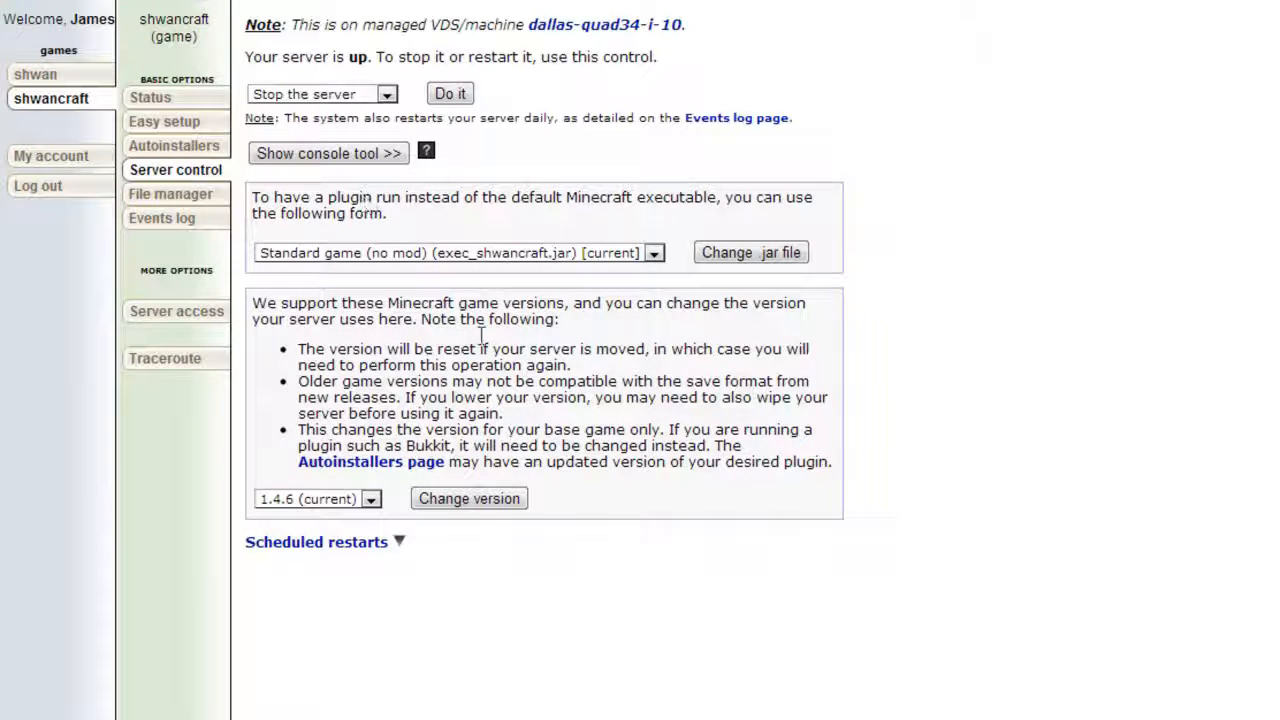
Change the base game version of the server to 1.4.5.
click(345, 499)
click(325, 680)
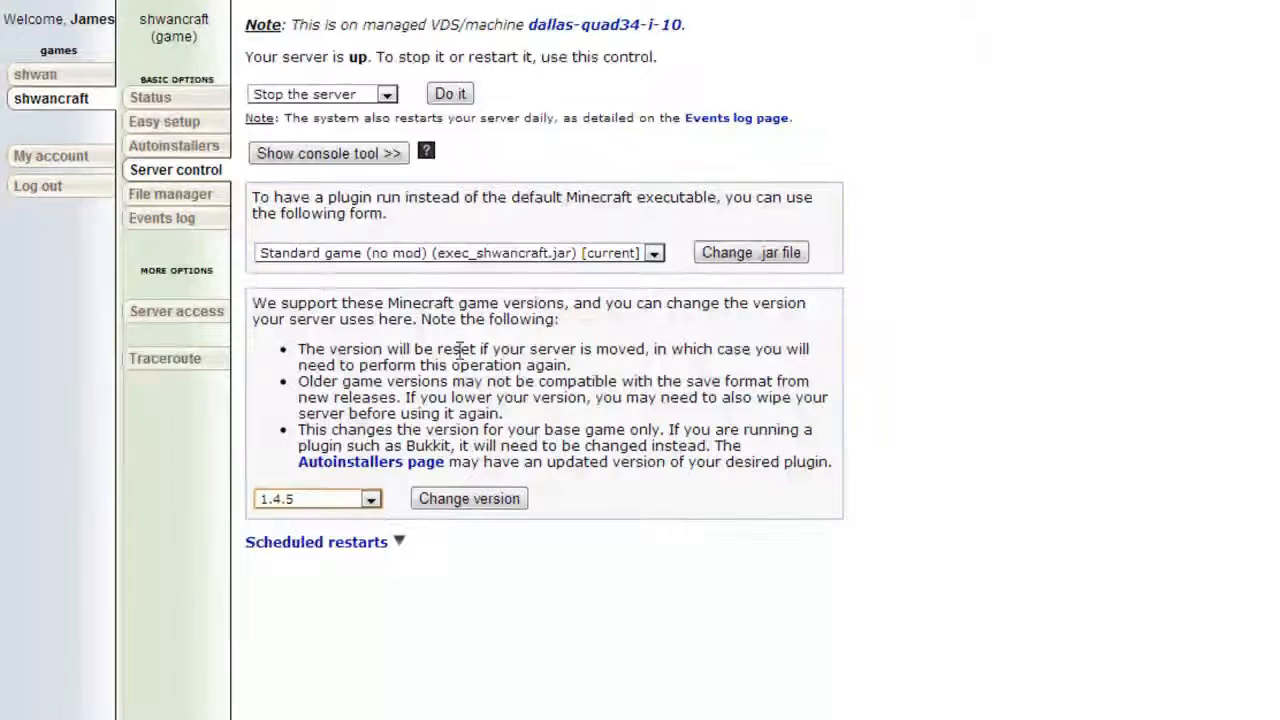
click(488, 503)
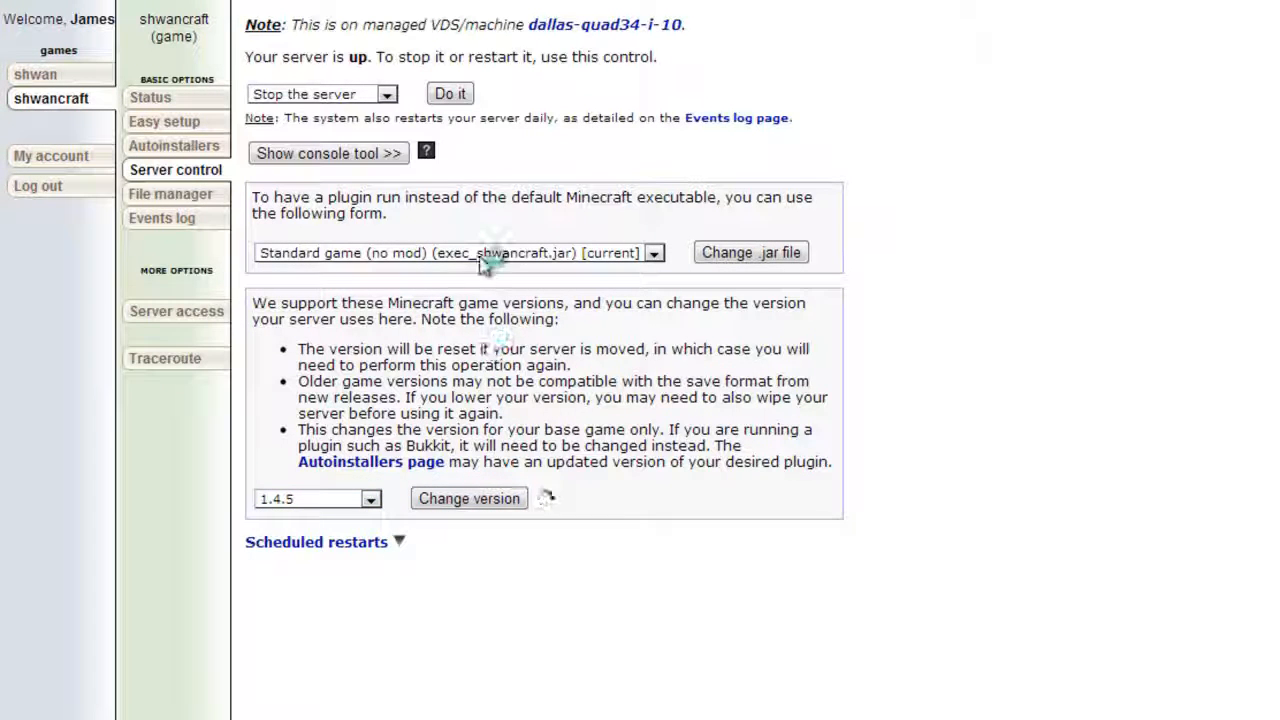
Make the server run craftbukkit-1.4.5-R1.0.jar instead of the standard game and restart the server.
click(488, 282)
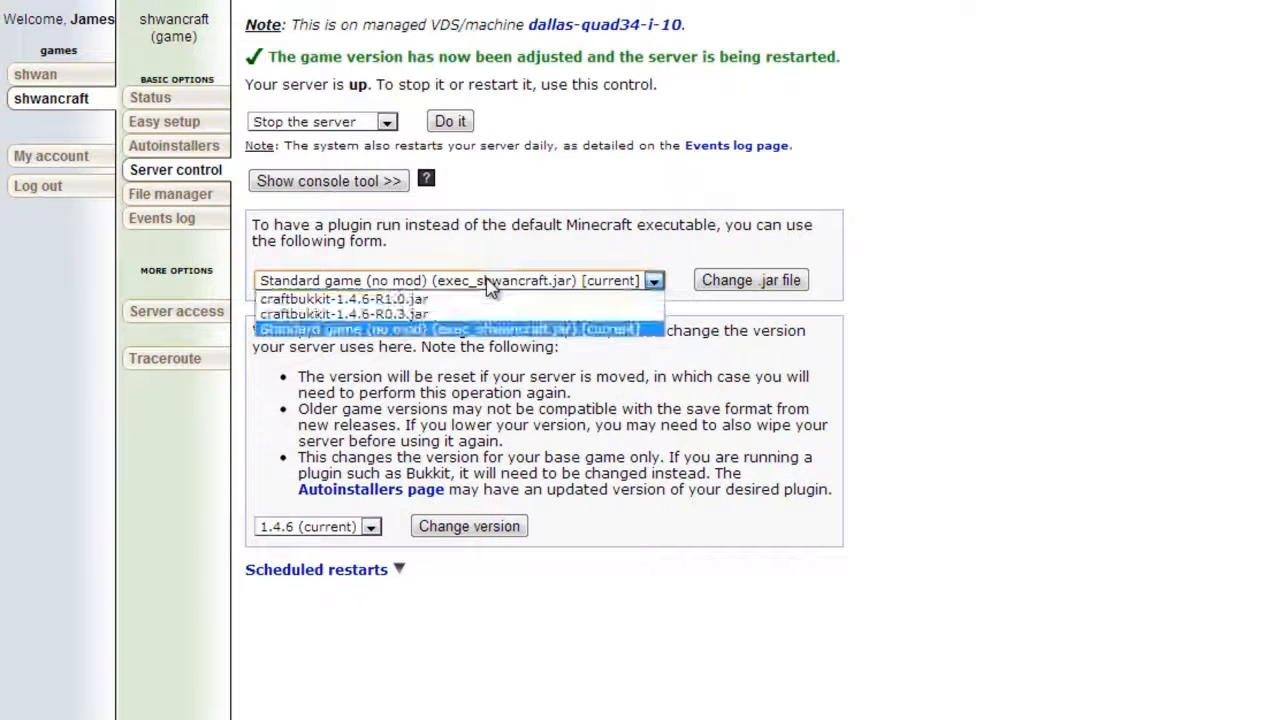
click(430, 300)
click(750, 280)
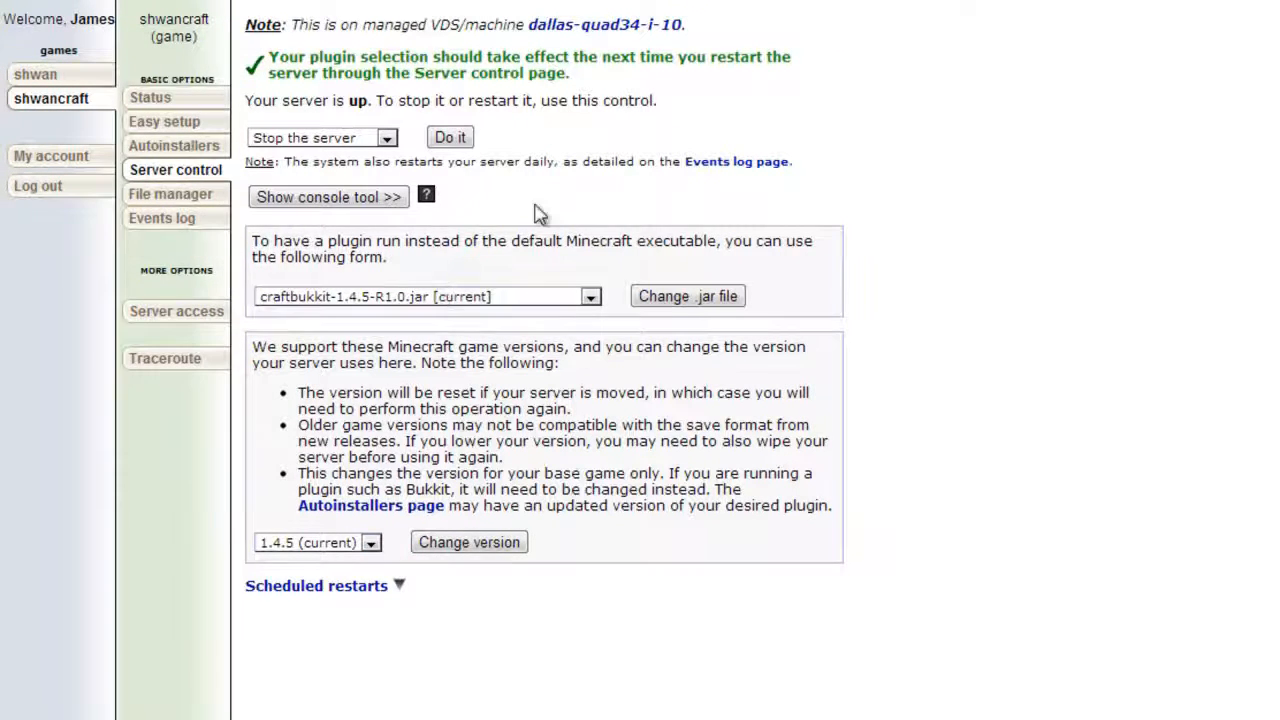
click(386, 138)
click(395, 175)
click(450, 137)
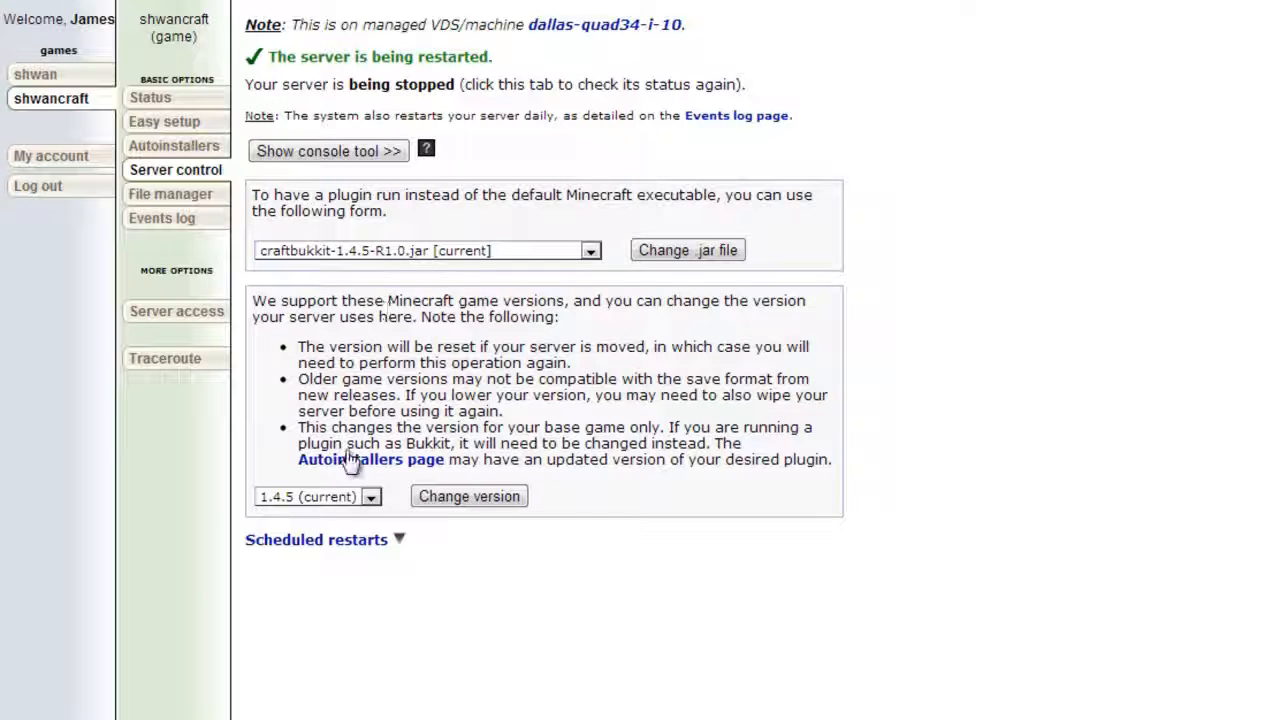
Compare the selectable base game versions with the offered Bukkit autoinstallers and the CraftBukkit builds on the Bukkit download site.
click(370, 497)
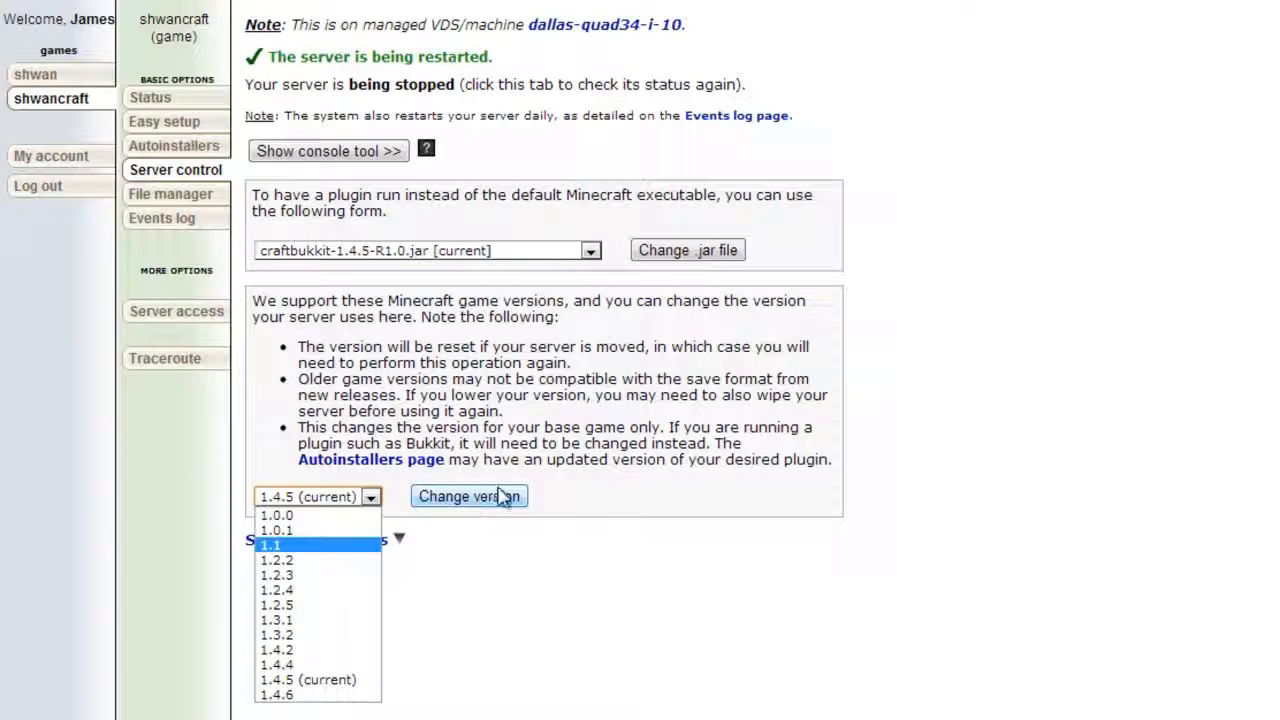
click(384, 88)
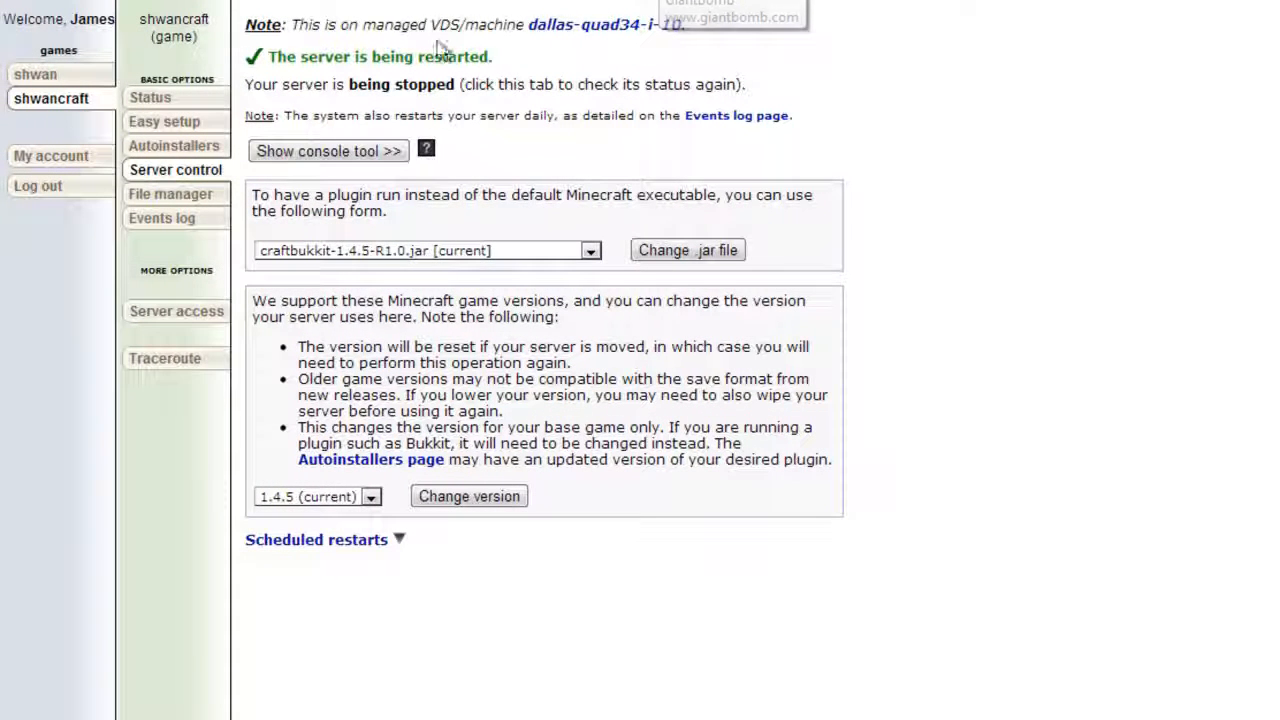
click(177, 145)
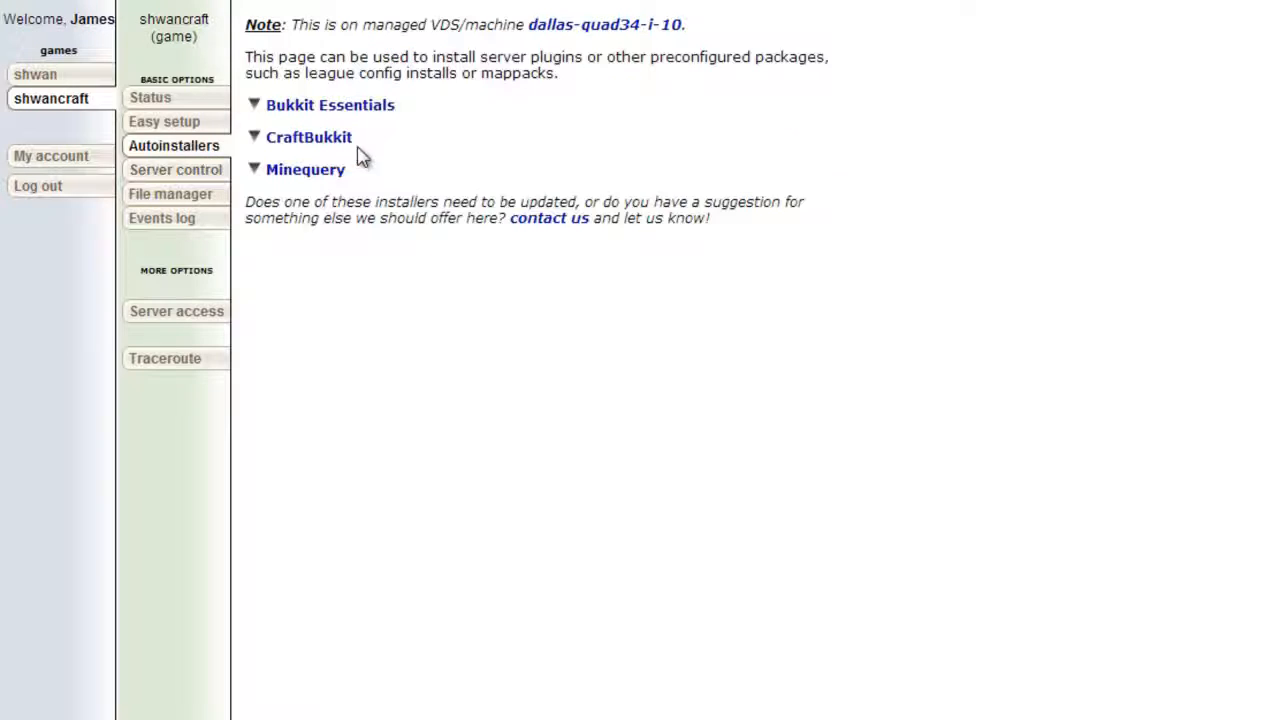
click(324, 106)
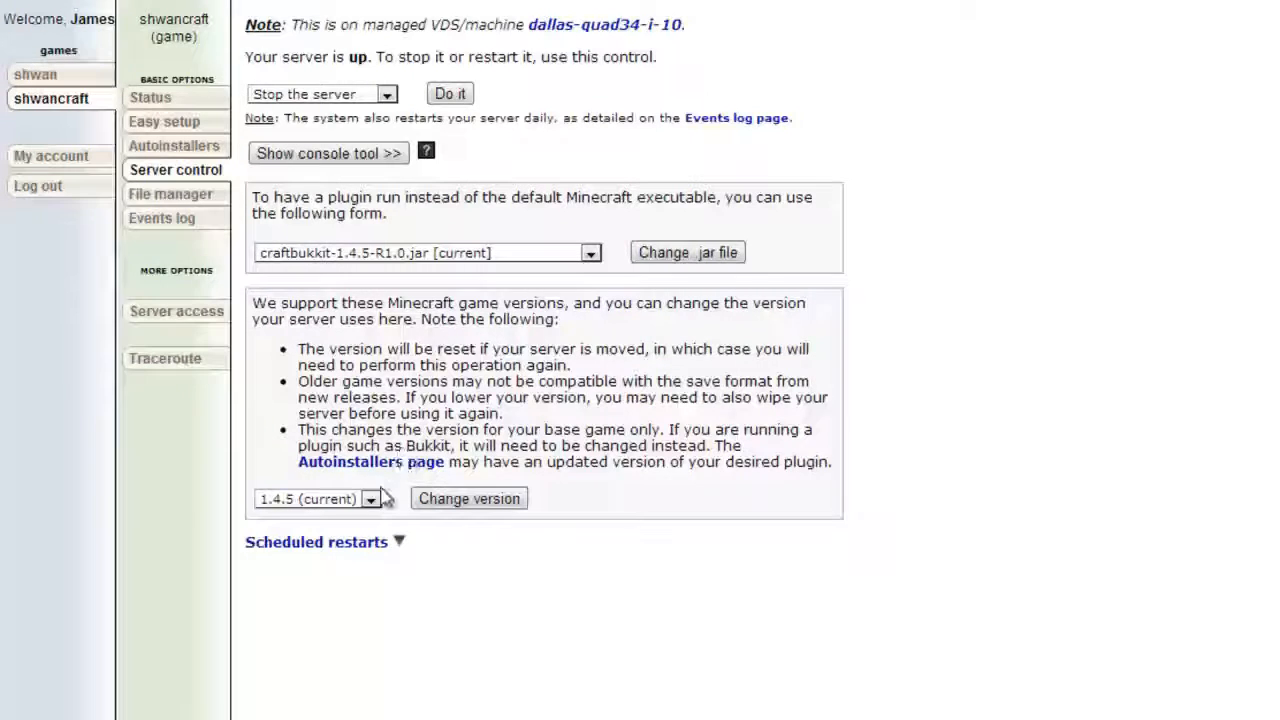
click(370, 498)
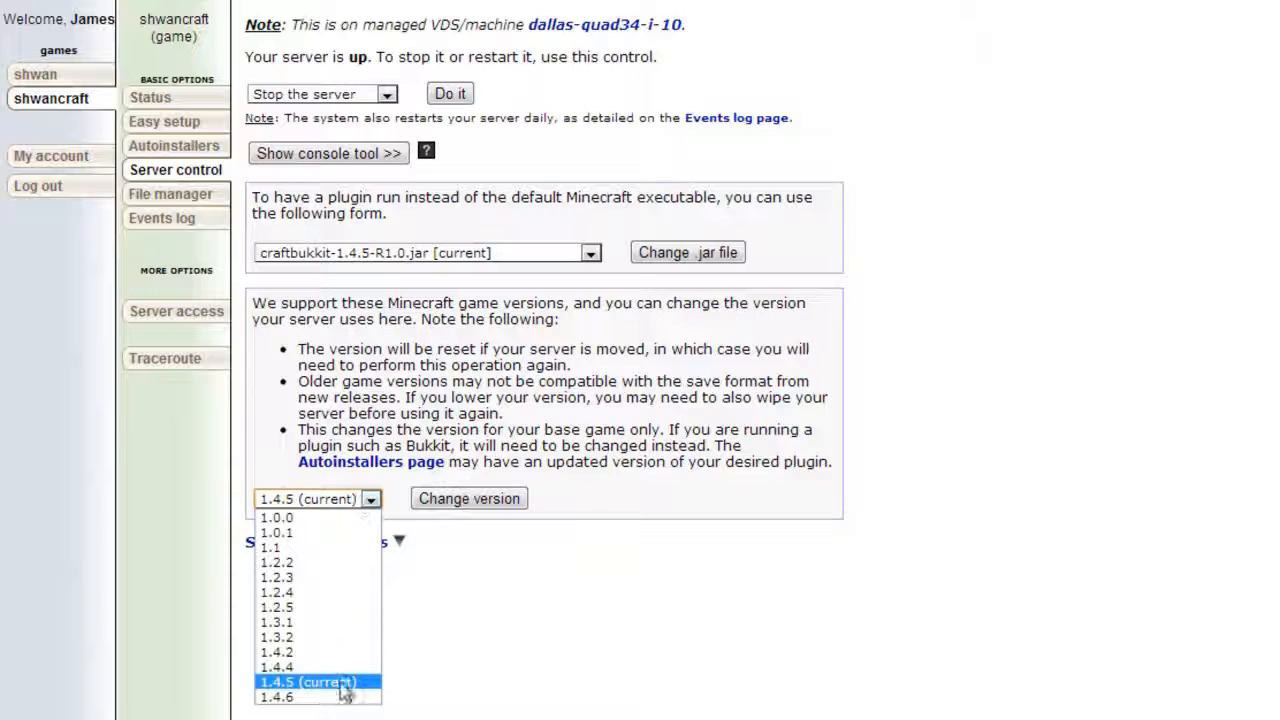
click(570, 377)
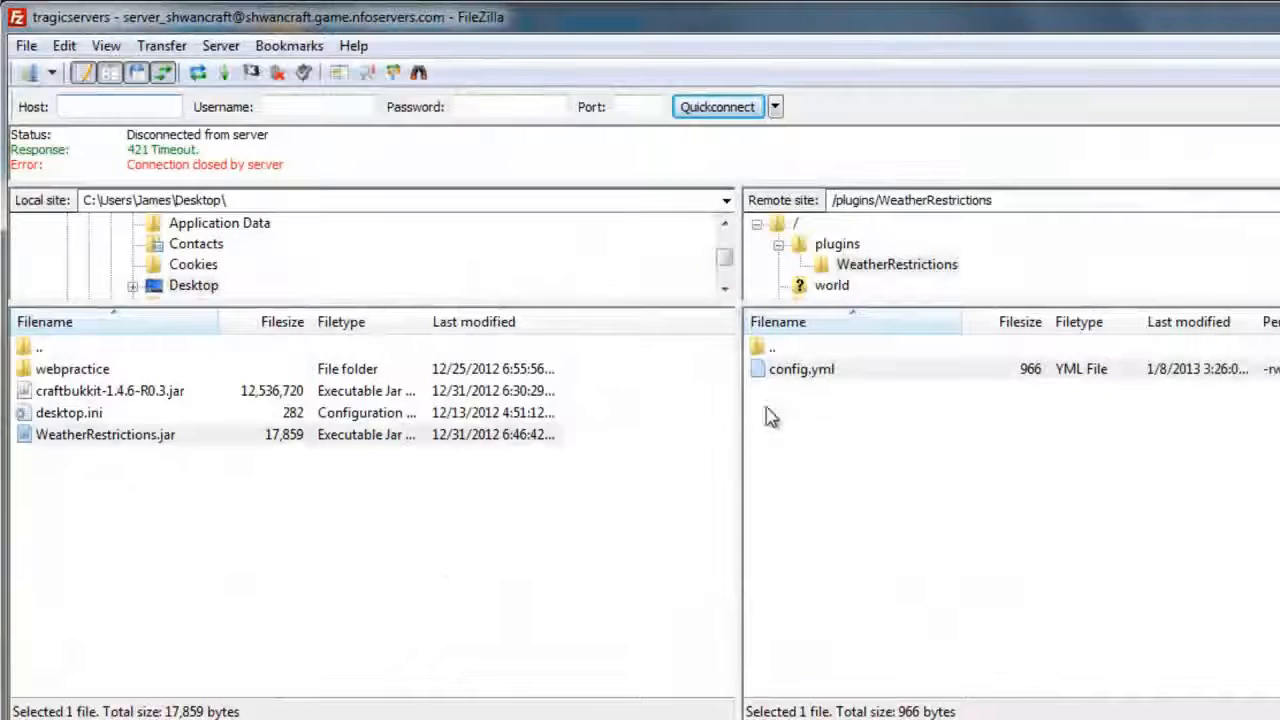
In FileZilla, open the server's root folder and compare its CraftBukkit jar files with the local craftbukkit-1.4.6-R0.3.jar.
click(795, 224)
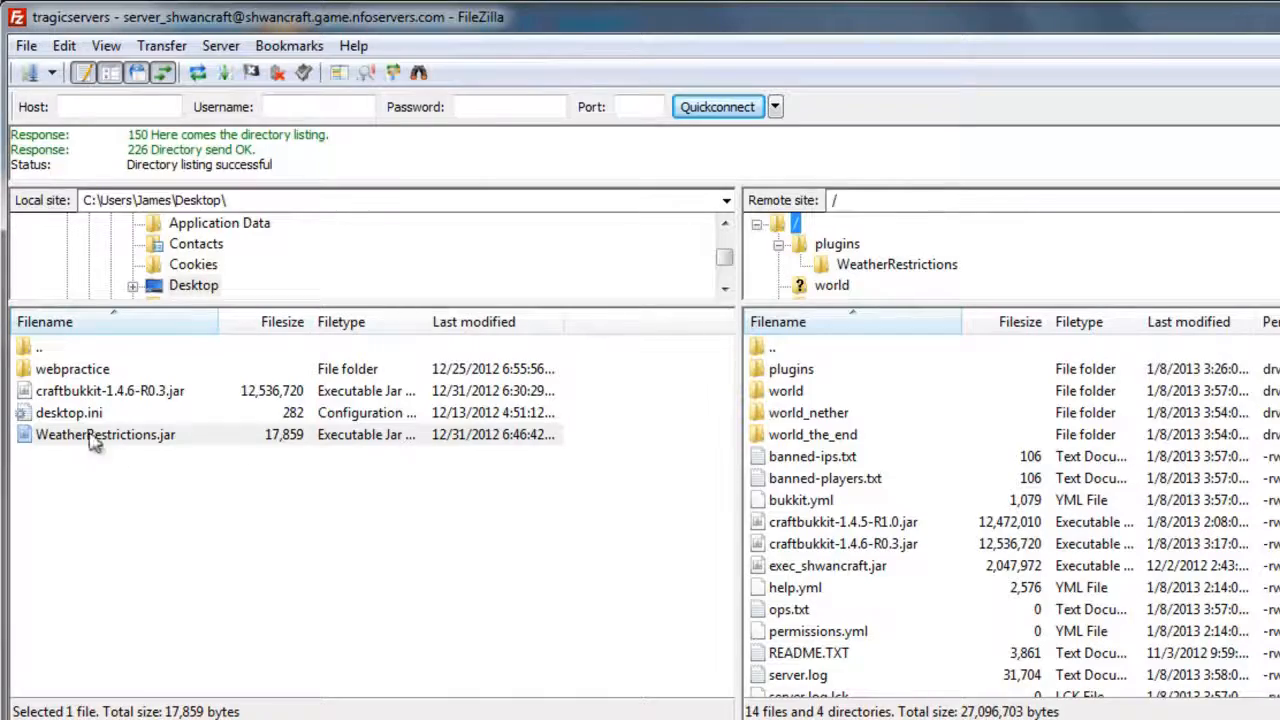
click(95, 396)
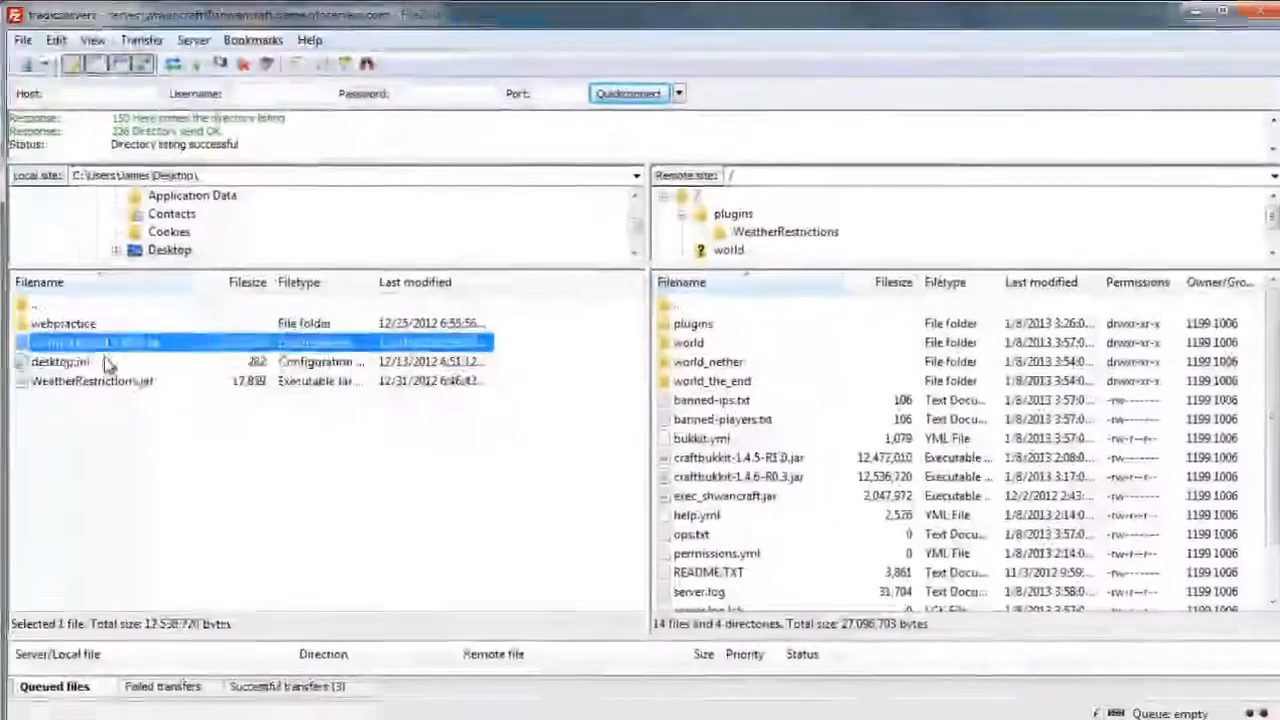
click(118, 410)
click(104, 341)
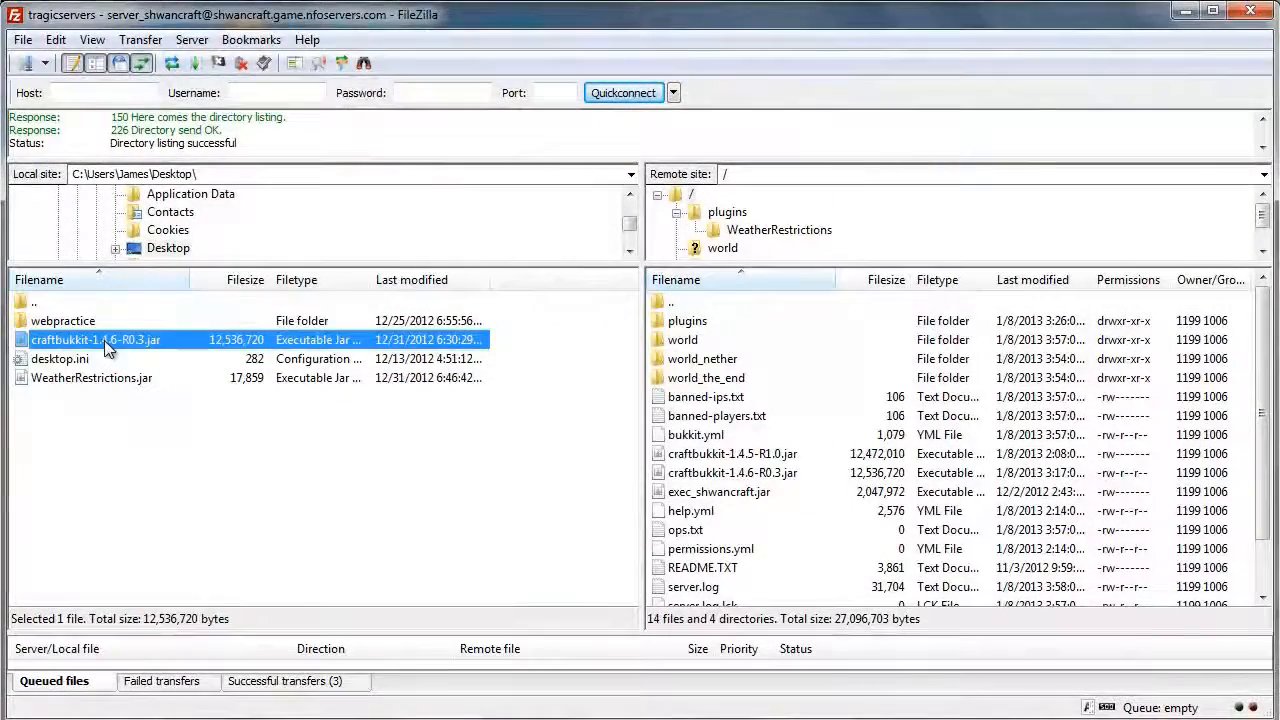
drag(104, 340, 317, 345)
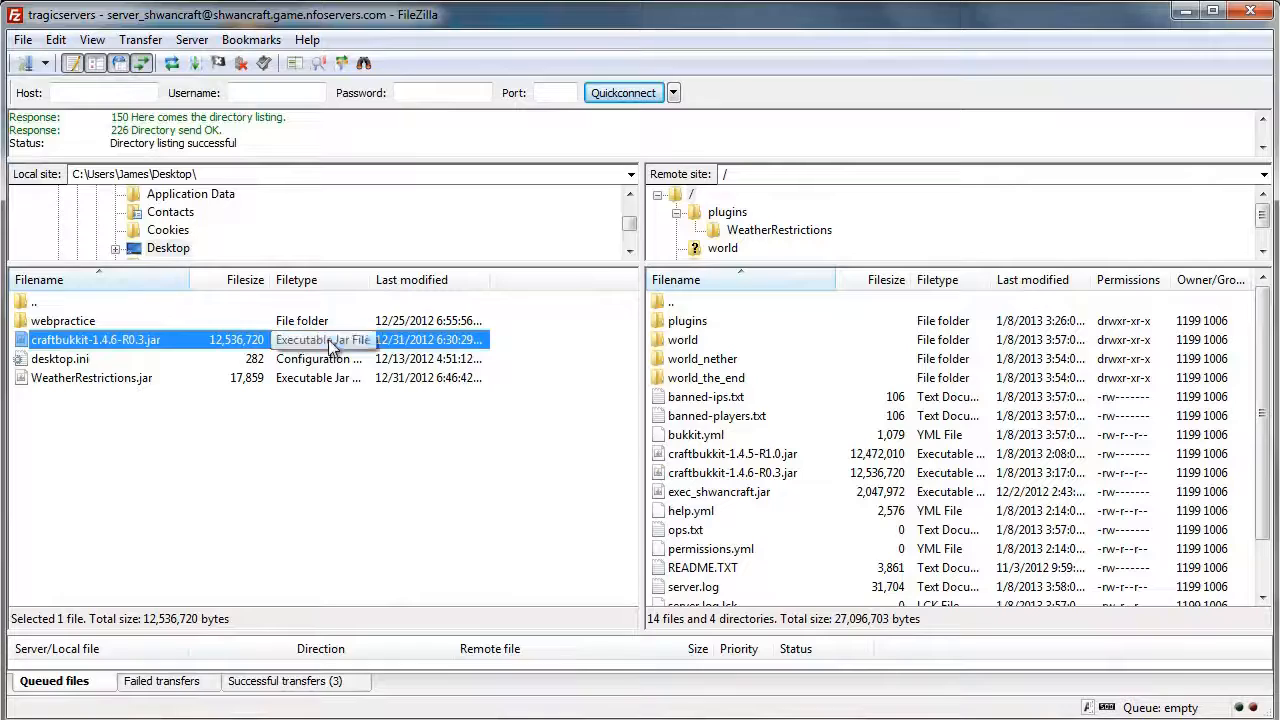
click(765, 455)
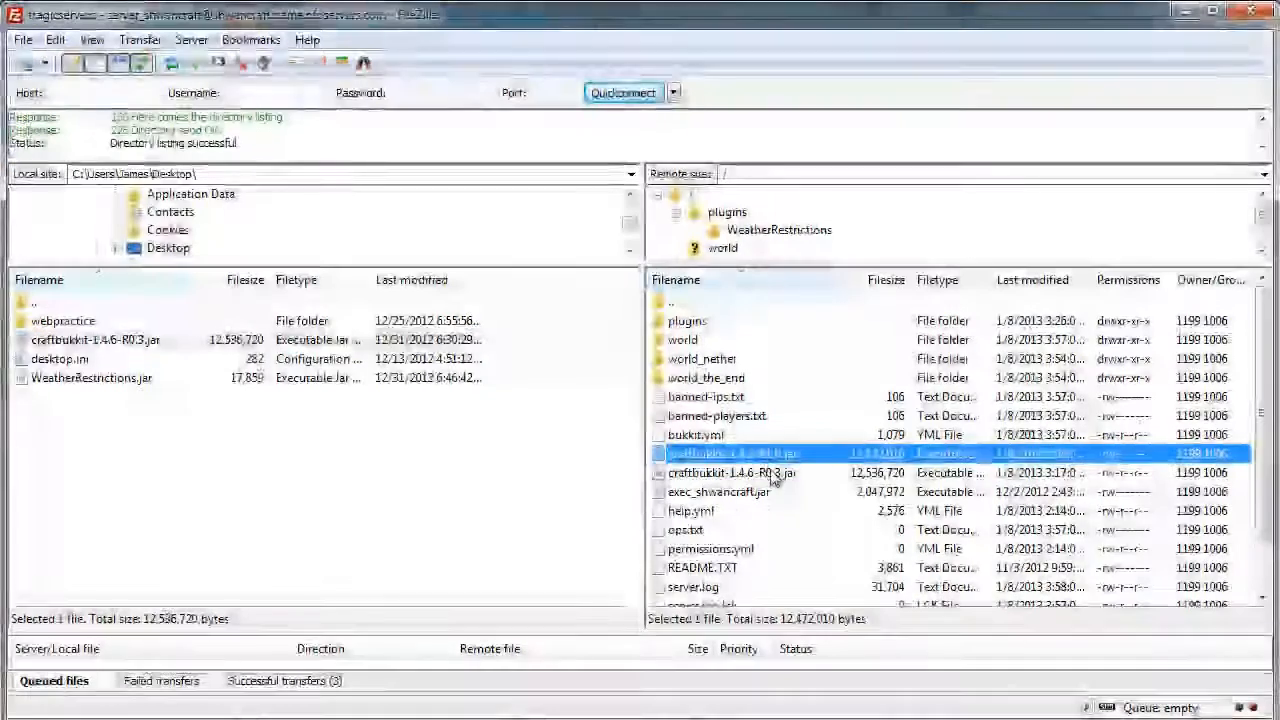
click(772, 473)
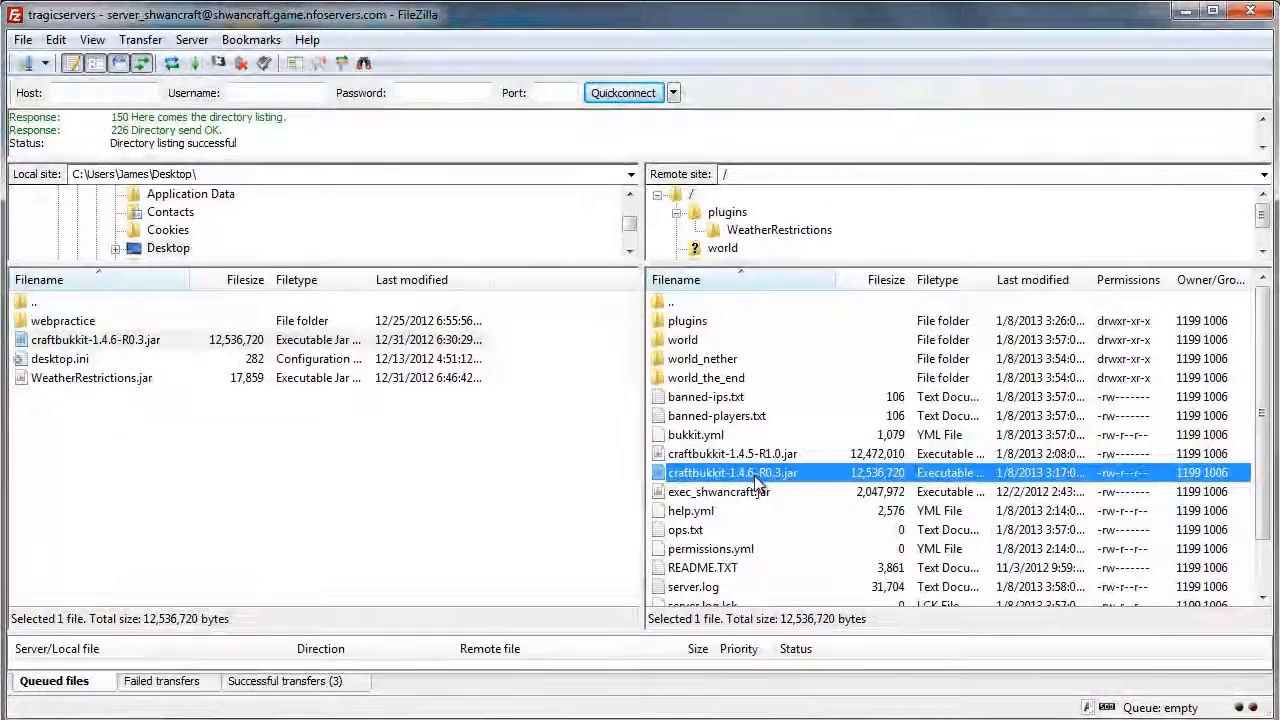
click(1184, 11)
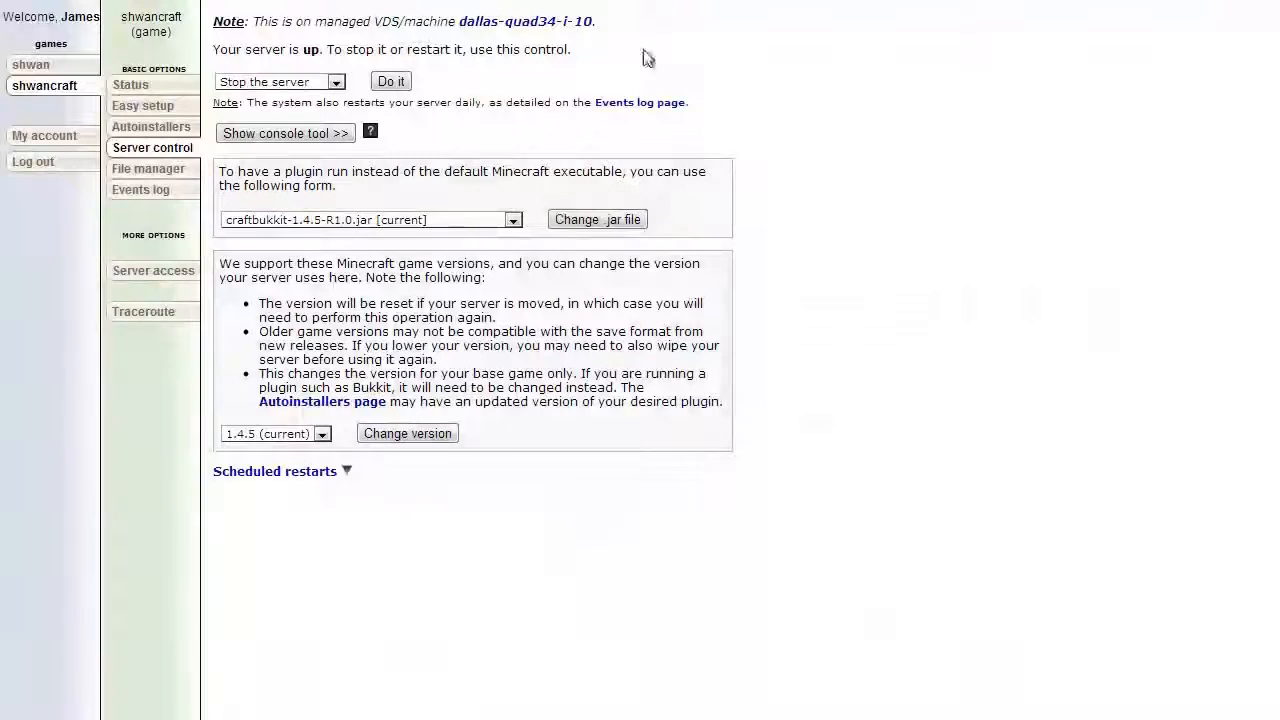
Set the server's executable to craftbukkit-1.4.6-R0.3.jar on the server control page.
click(400, 220)
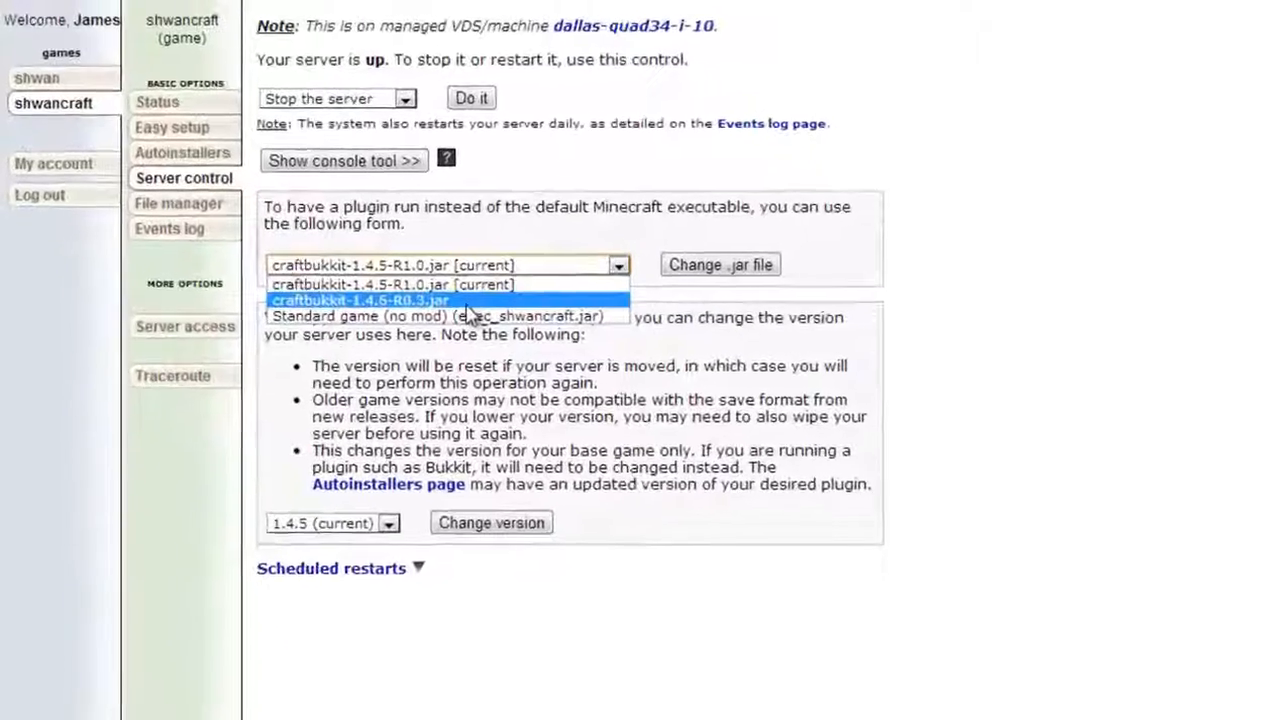
click(390, 248)
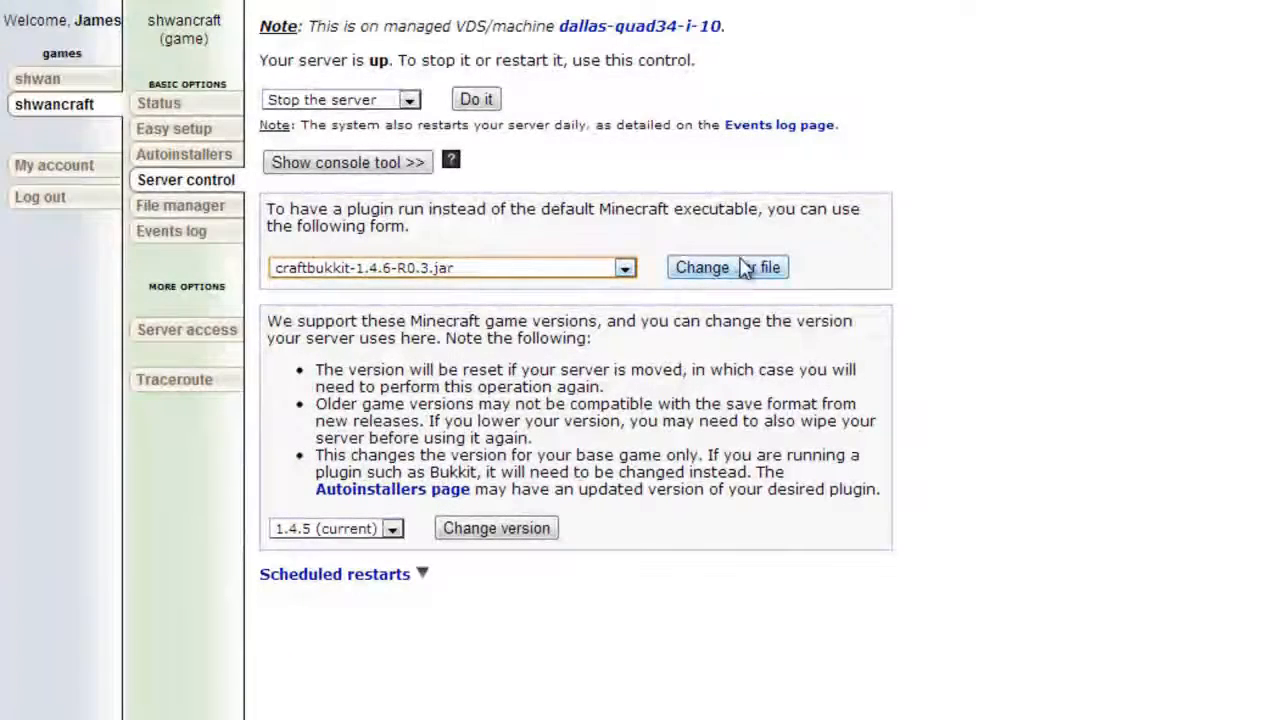
click(749, 266)
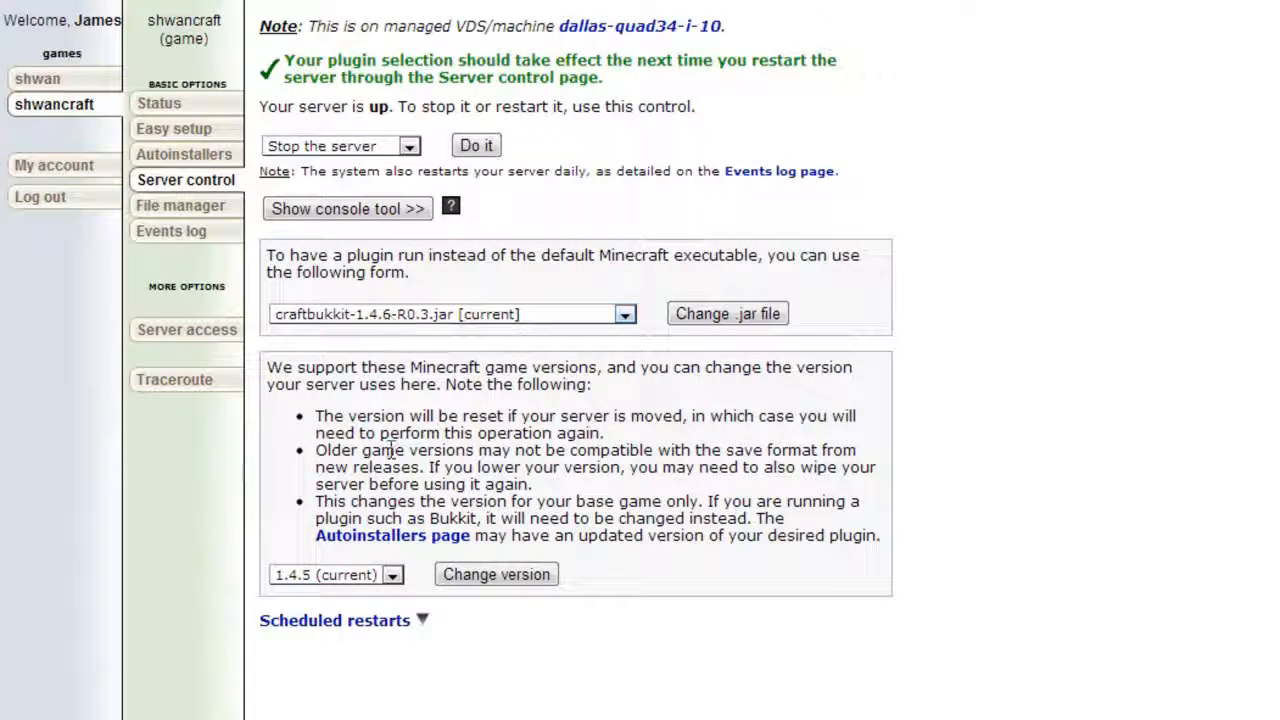
Change the base game version to 1.4.6, submitting the change again if 1.4.5 is still listed as current.
click(368, 575)
click(300, 716)
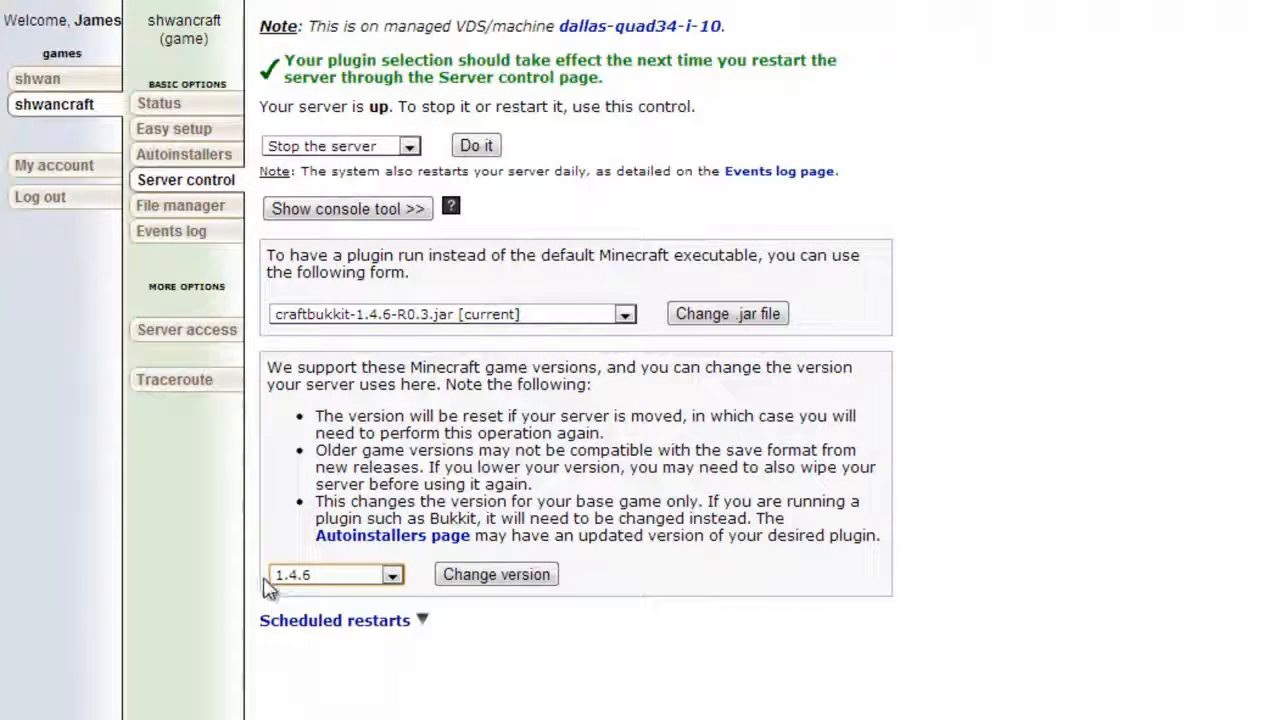
click(508, 576)
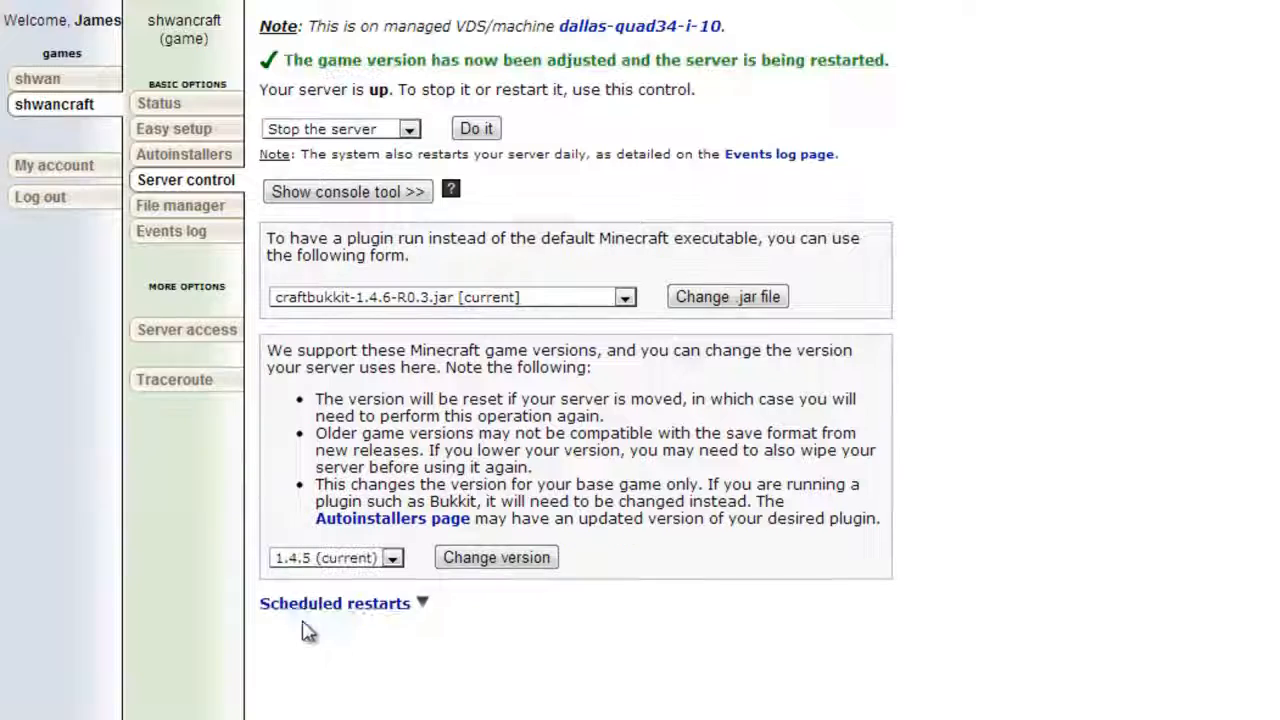
click(380, 562)
click(337, 704)
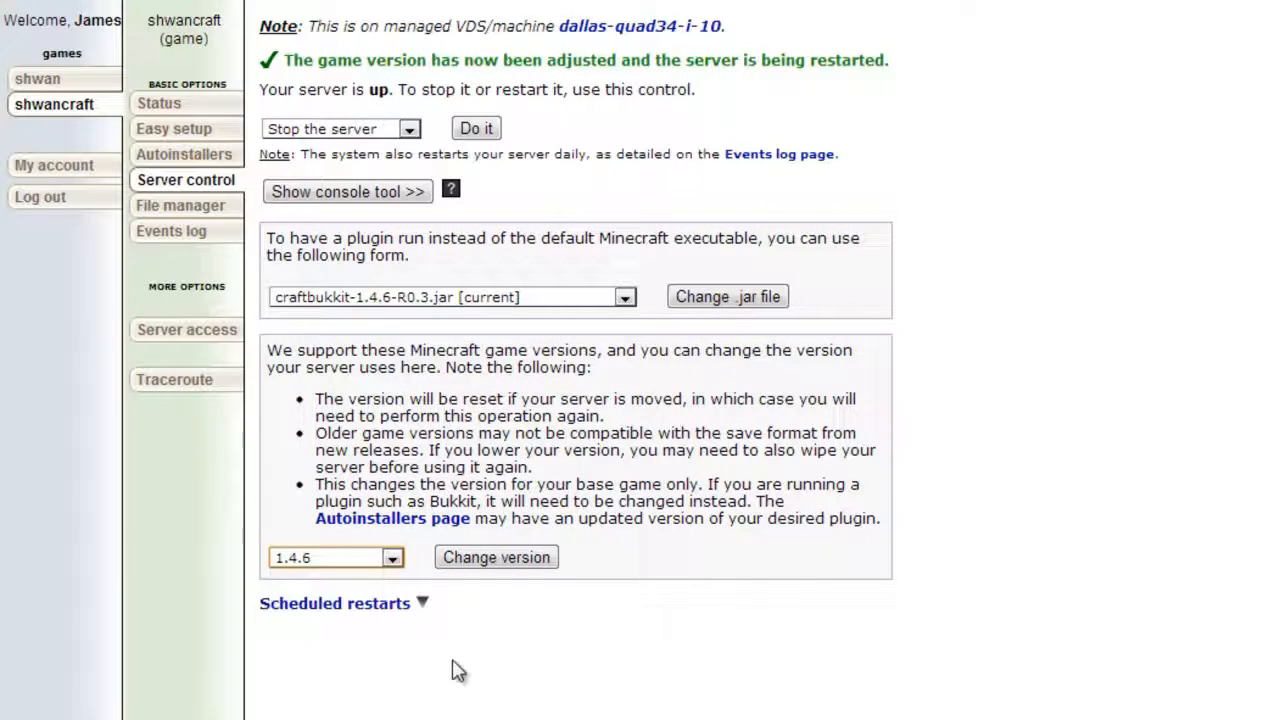
click(527, 566)
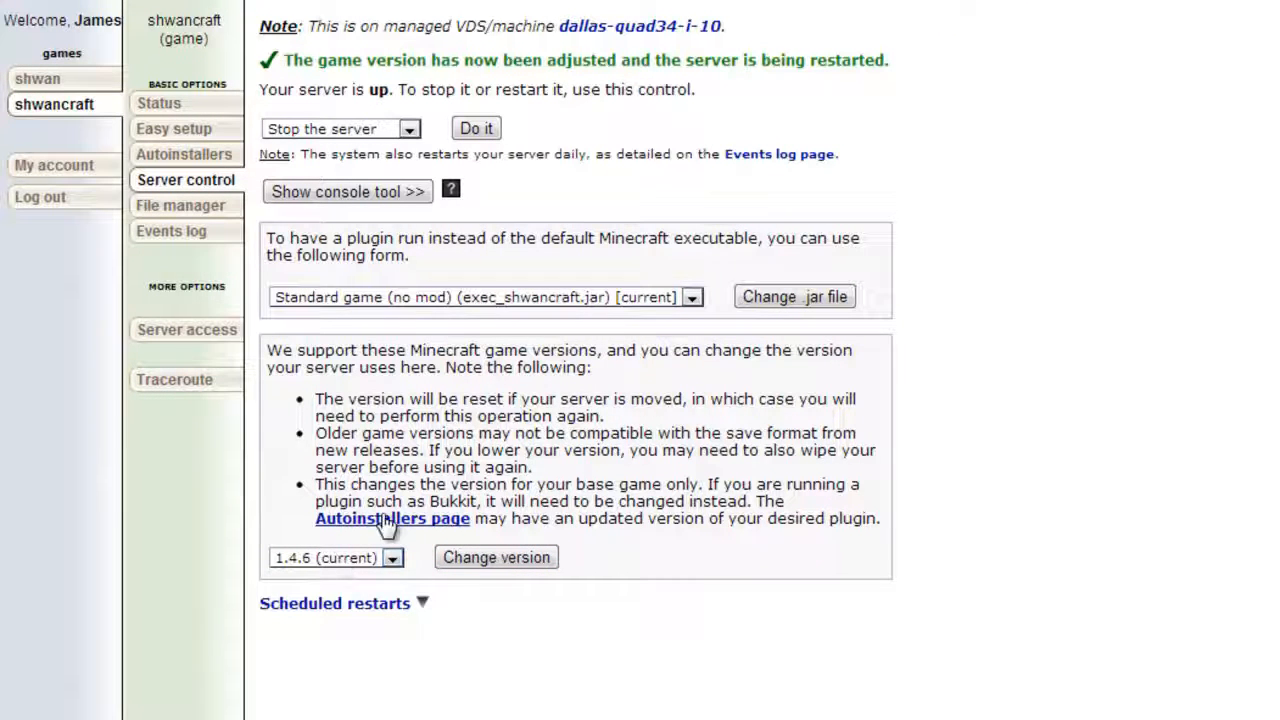
Reapply craftbukkit-1.4.6-R0.3.jar as the server's executable, then restart the server and recheck its status.
click(550, 297)
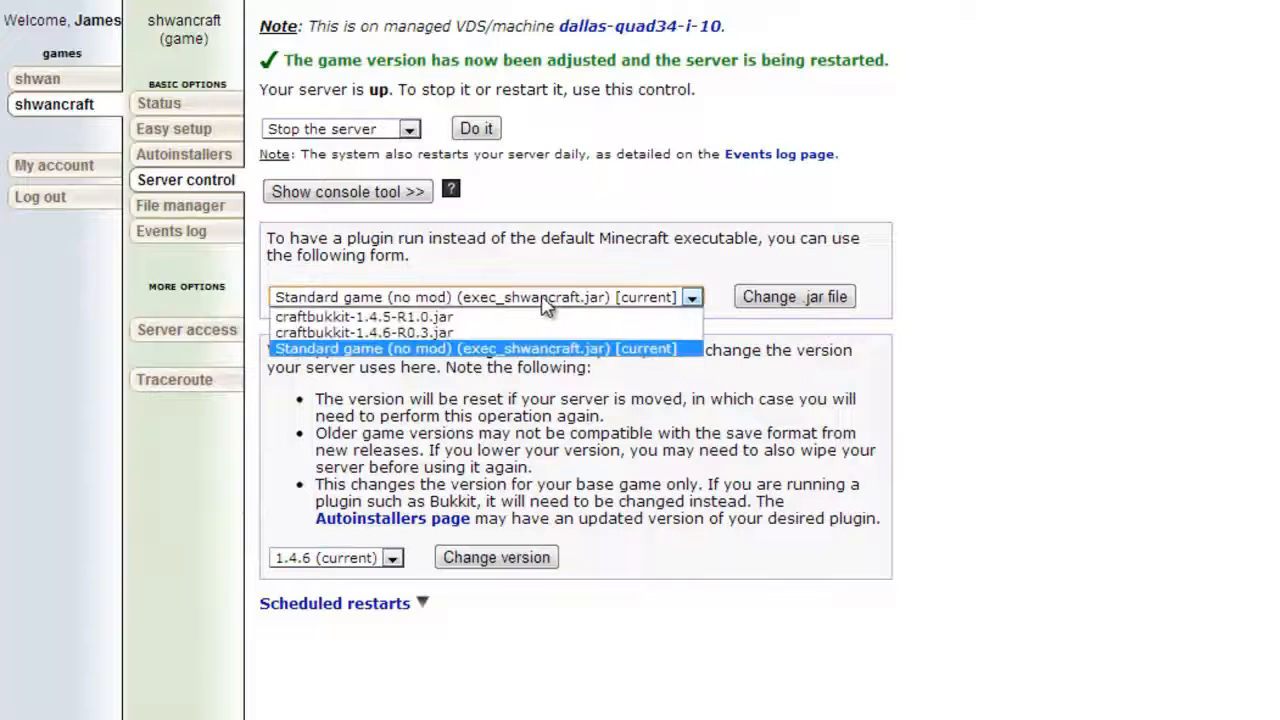
click(474, 340)
click(770, 297)
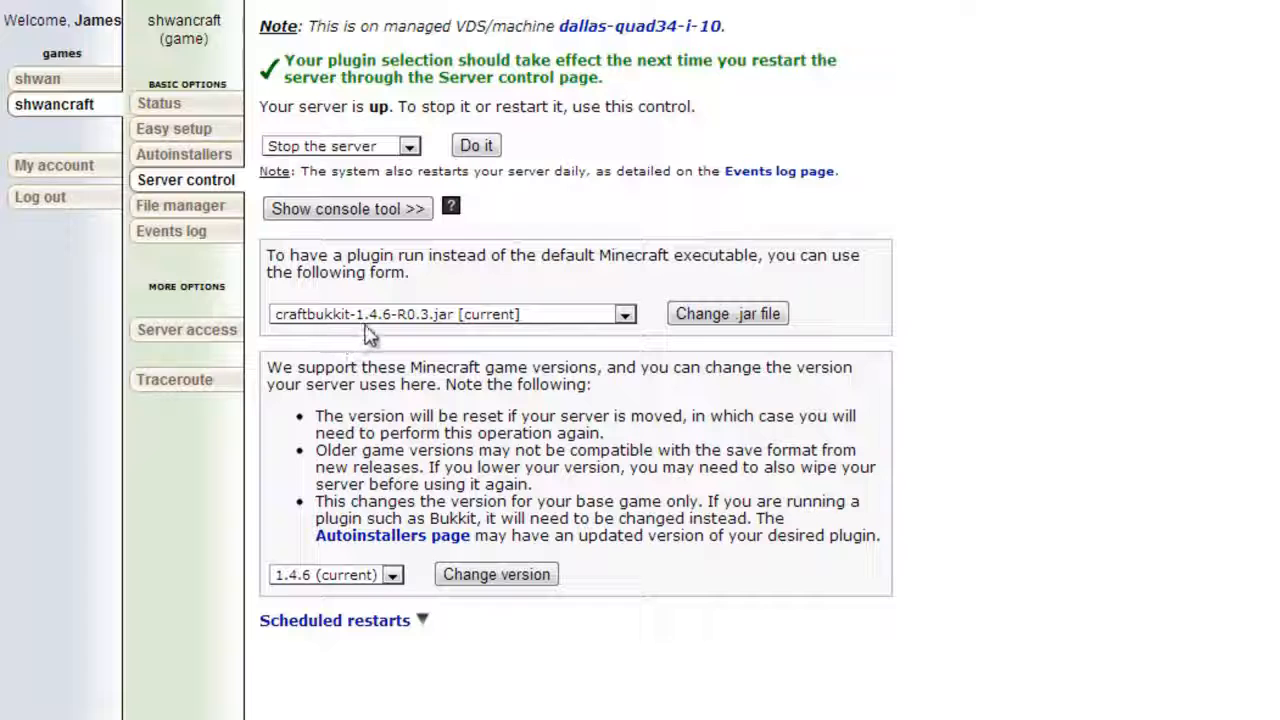
click(385, 155)
click(330, 178)
click(477, 146)
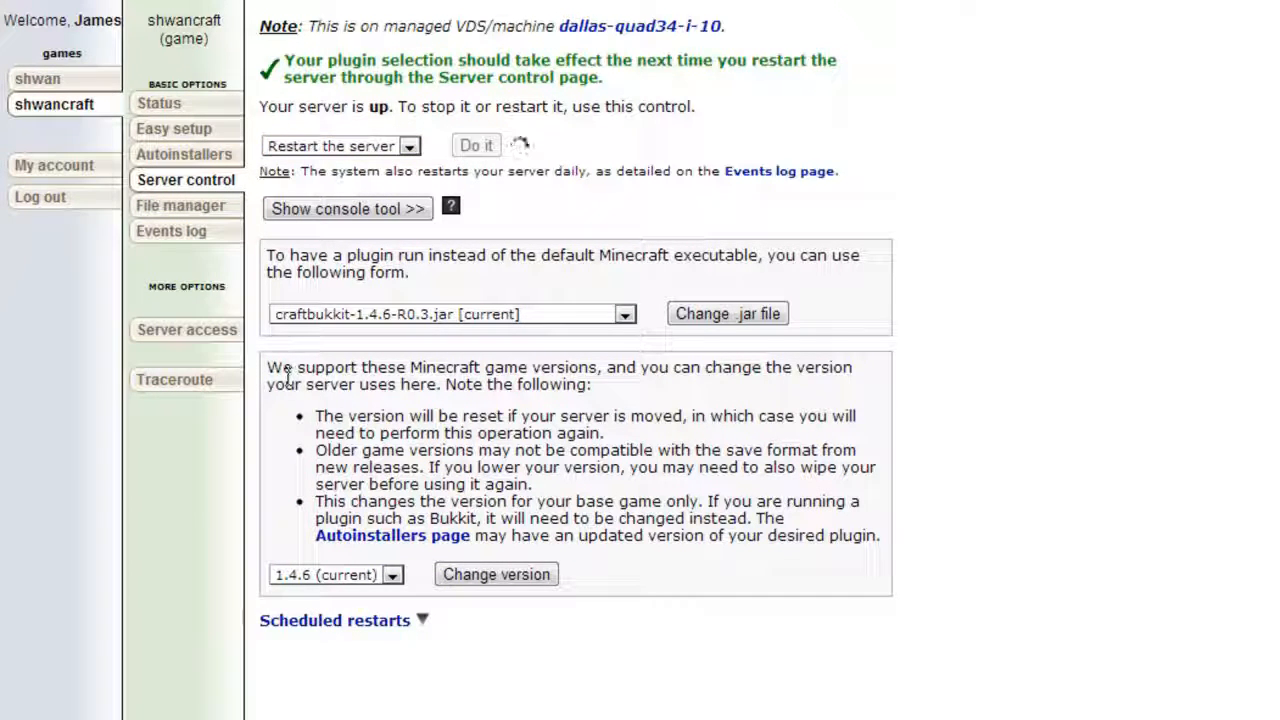
click(193, 188)
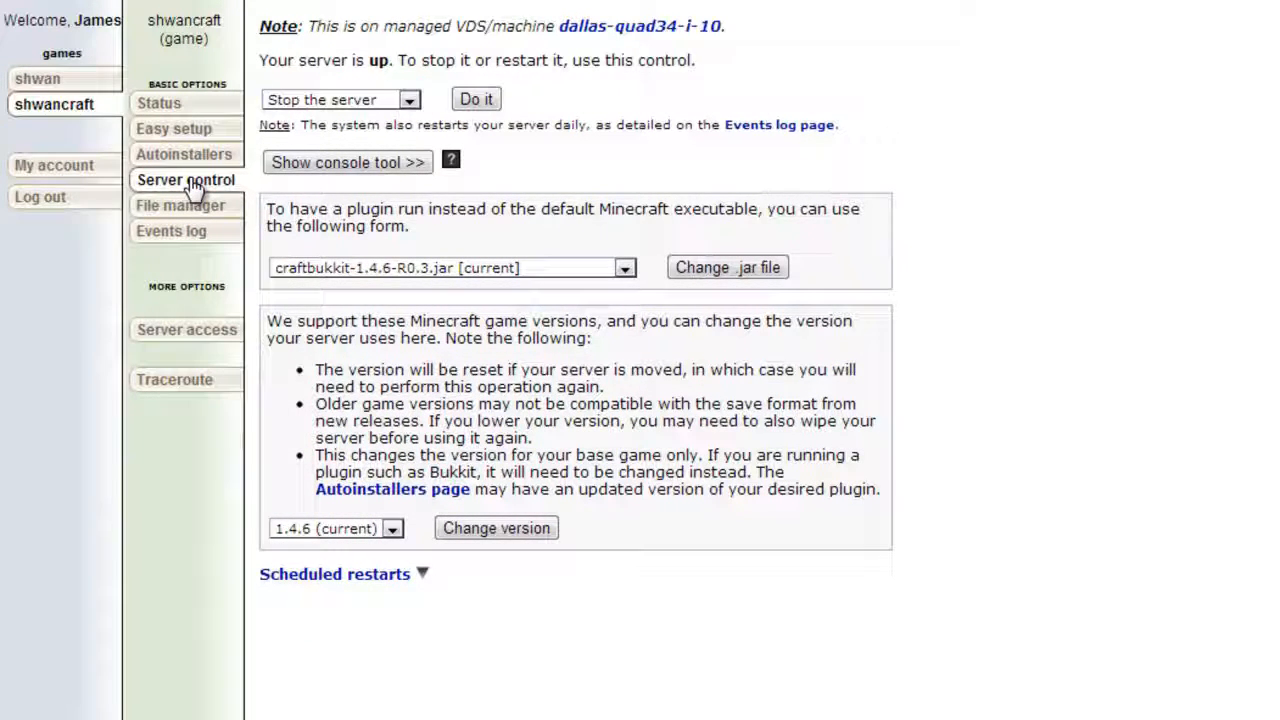